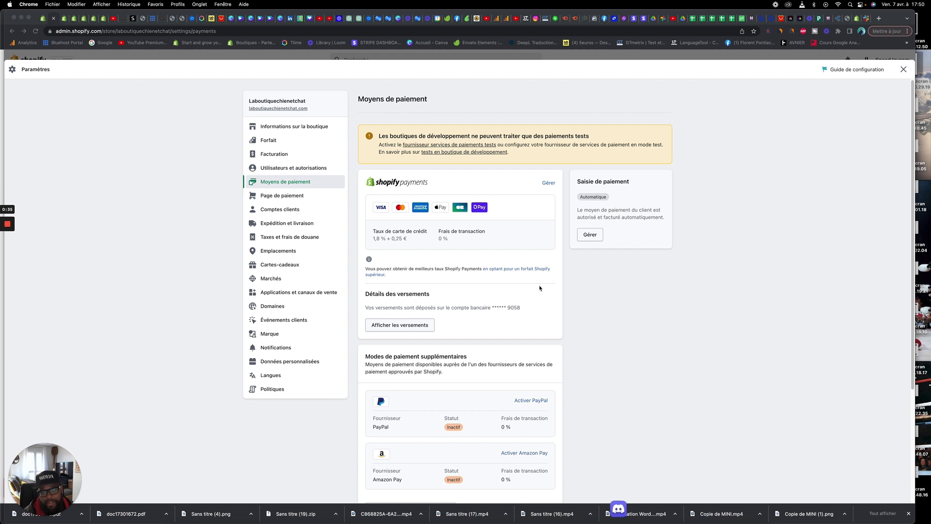
- Compare the payment providers set up for theHousecustom and Laboutiquechienetchat, and examine the Shopify Payments card rate
{"action": "left_click", "coordinate": [64, 18]}
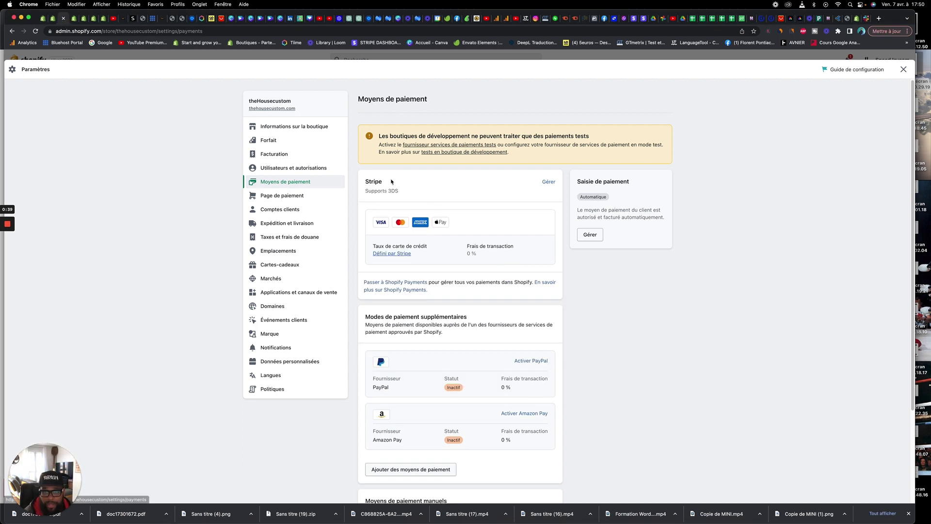
{"action": "key", "text": "super+a"}
{"action": "left_click", "coordinate": [408, 184]}
{"action": "left_click_drag", "start_coordinate": [408, 184], "coordinate": [360, 185]}
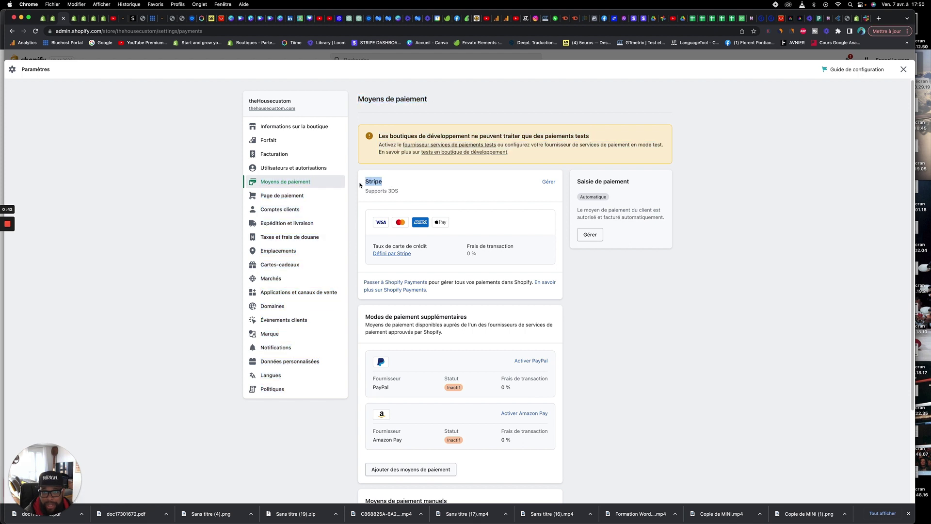
{"action": "left_click", "coordinate": [52, 18]}
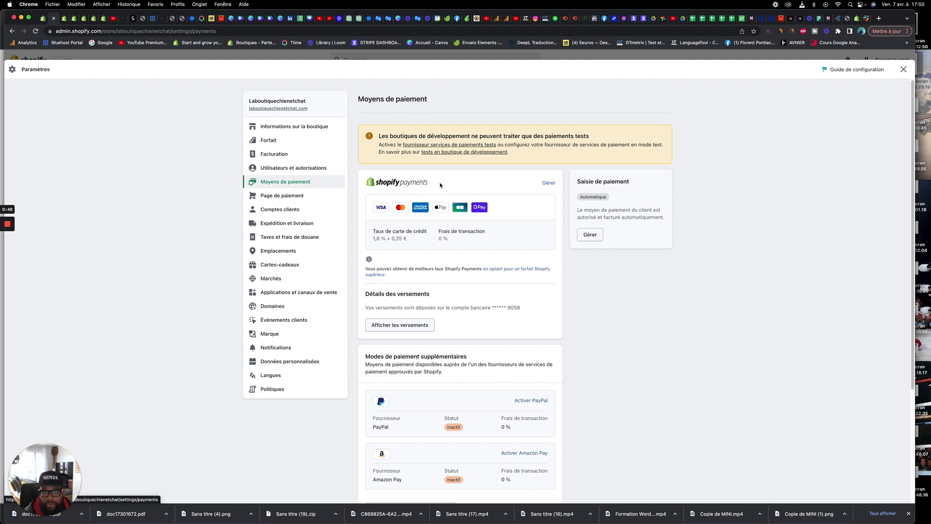
{"action": "left_click_drag", "start_coordinate": [427, 183], "coordinate": [387, 184]}
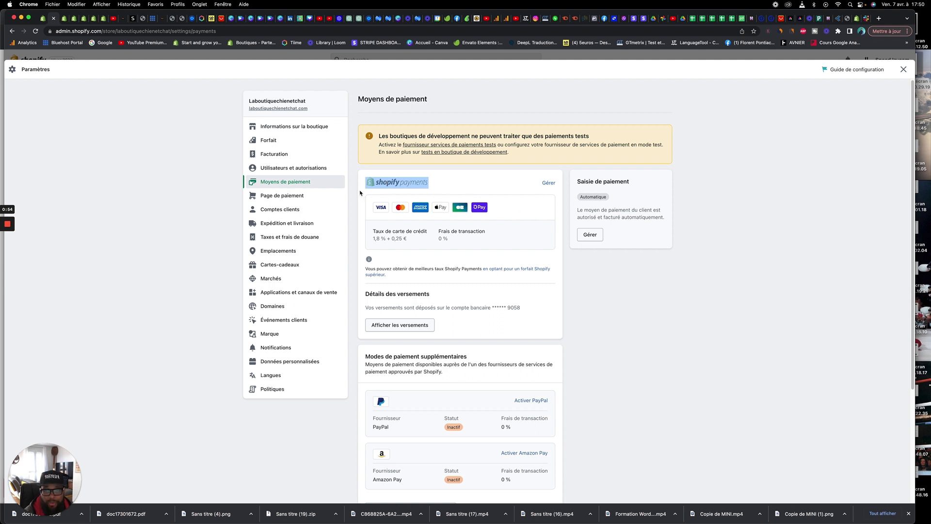
{"action": "left_click", "coordinate": [456, 190]}
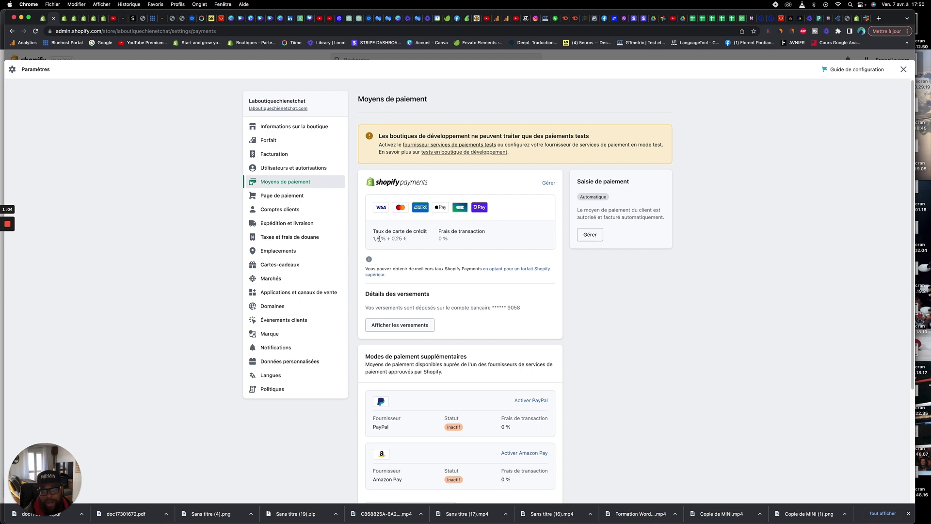
{"action": "left_click_drag", "start_coordinate": [379, 239], "coordinate": [373, 241]}
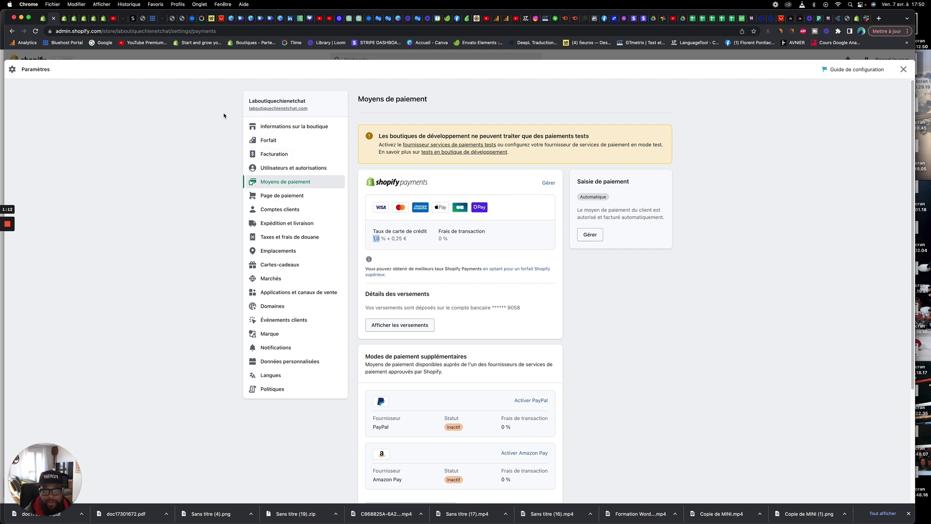
- Close the Laboutiquechienetchat settings and reopen them from the store home at Moyens de paiement
{"action": "left_click", "coordinate": [902, 70]}
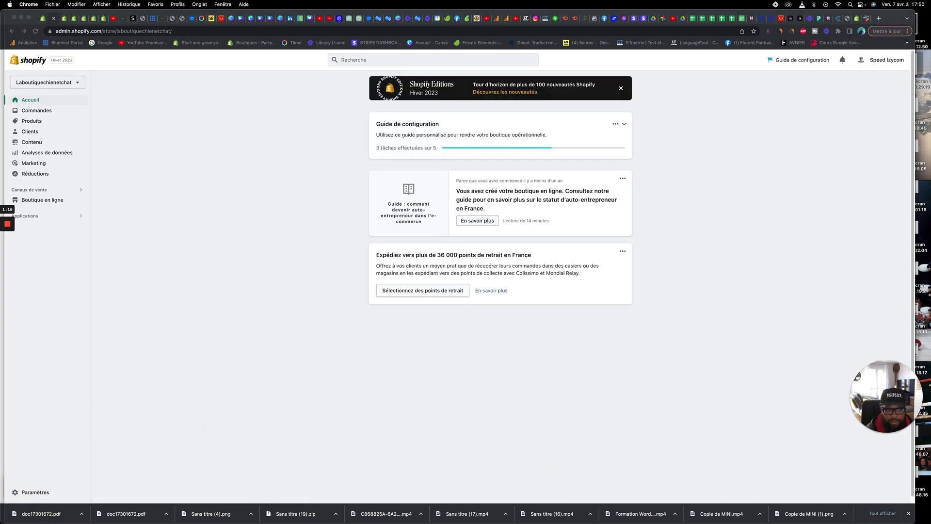
{"action": "left_click", "coordinate": [35, 492]}
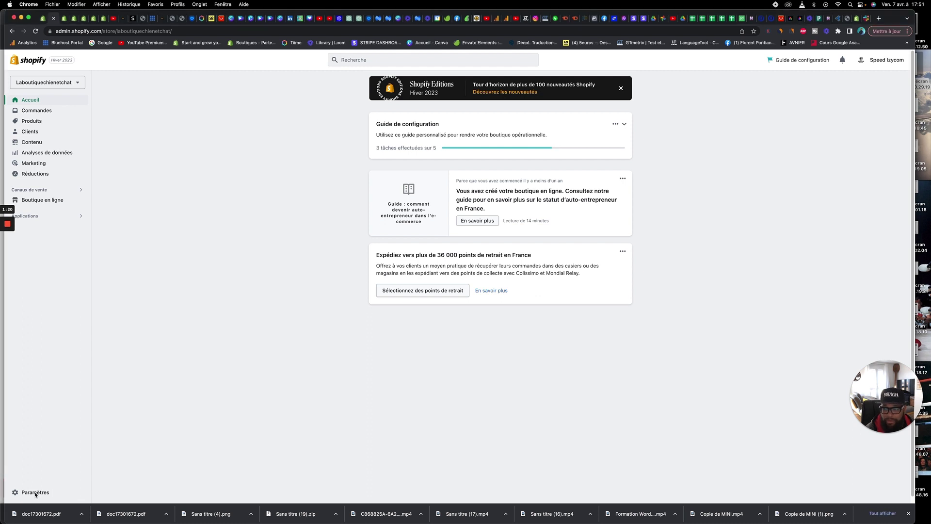
{"action": "left_click", "coordinate": [35, 492]}
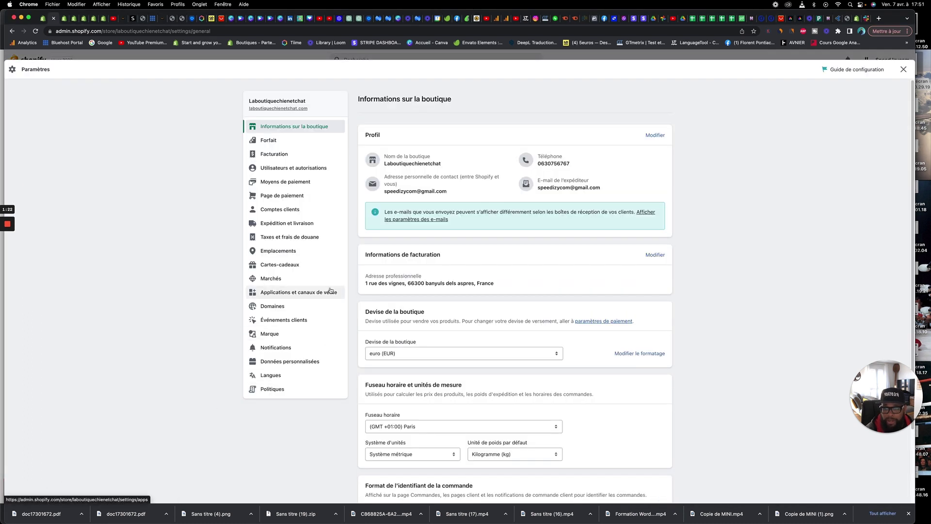
{"action": "left_click", "coordinate": [294, 187]}
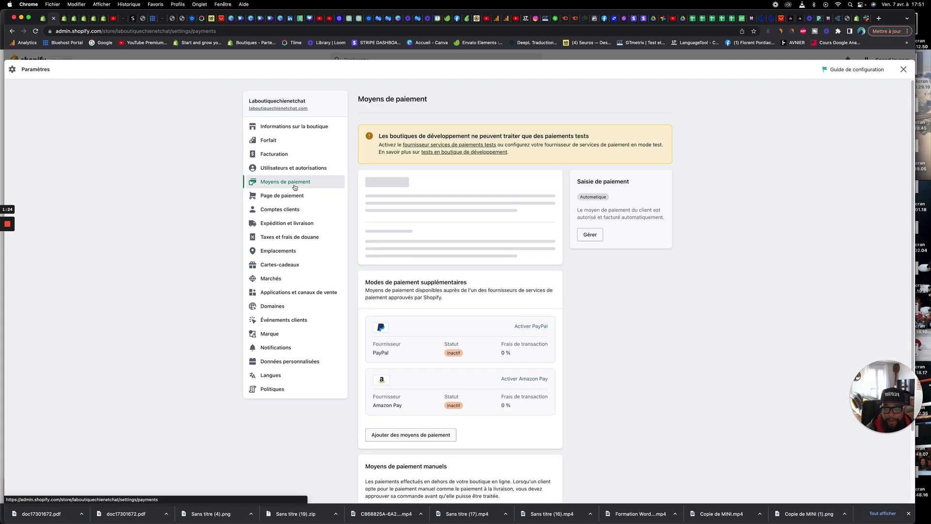
{"action": "left_click_drag", "start_coordinate": [885, 378], "coordinate": [171, 280]}
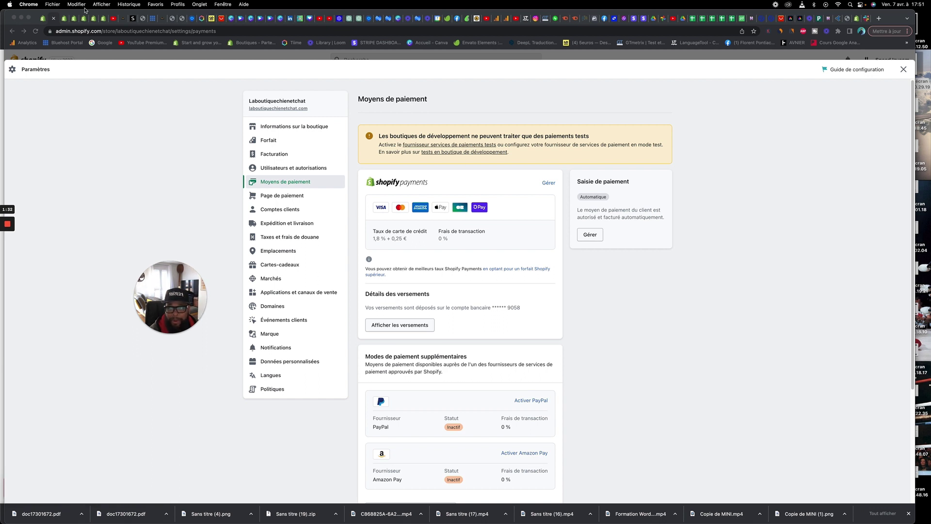
- Open the advanced settings of Shopify Payments for the Laboutiquechienetchat store
{"action": "left_click", "coordinate": [54, 18]}
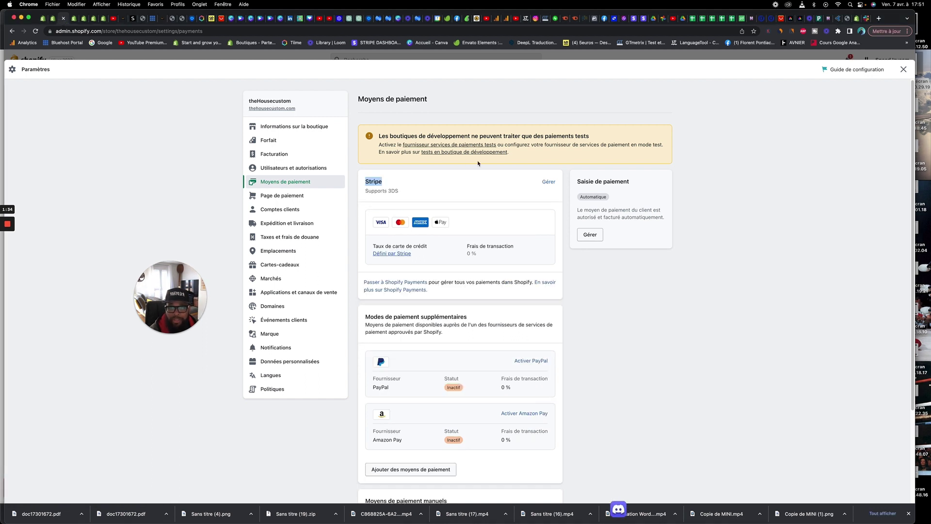
{"action": "left_click", "coordinate": [53, 18]}
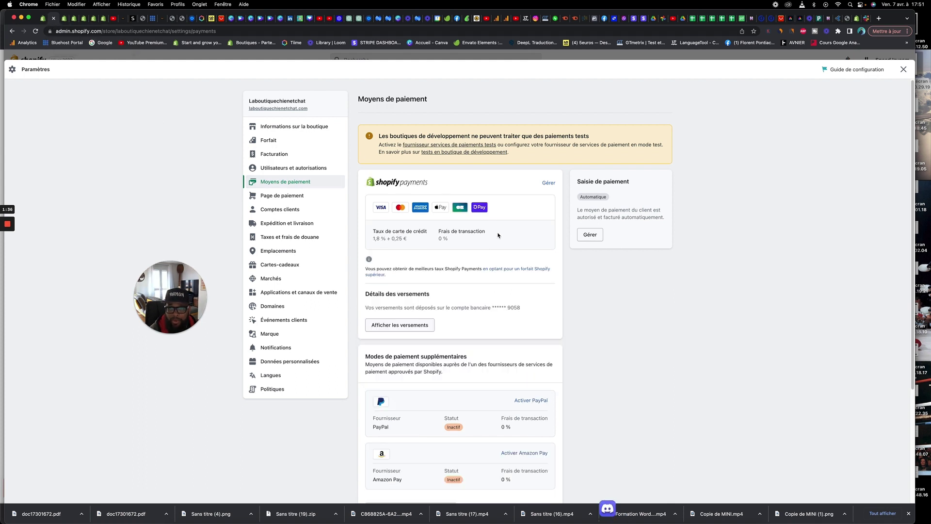
{"action": "left_click", "coordinate": [548, 183]}
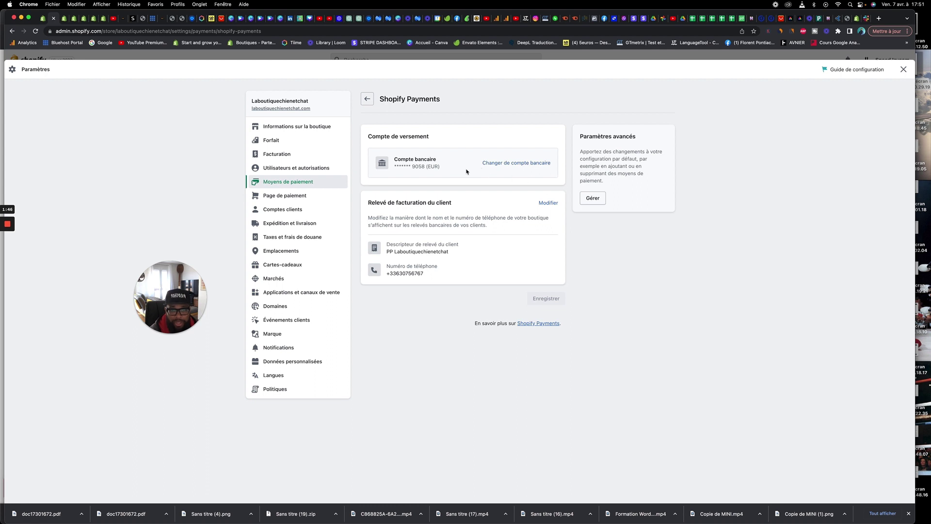
{"action": "left_click", "coordinate": [593, 198]}
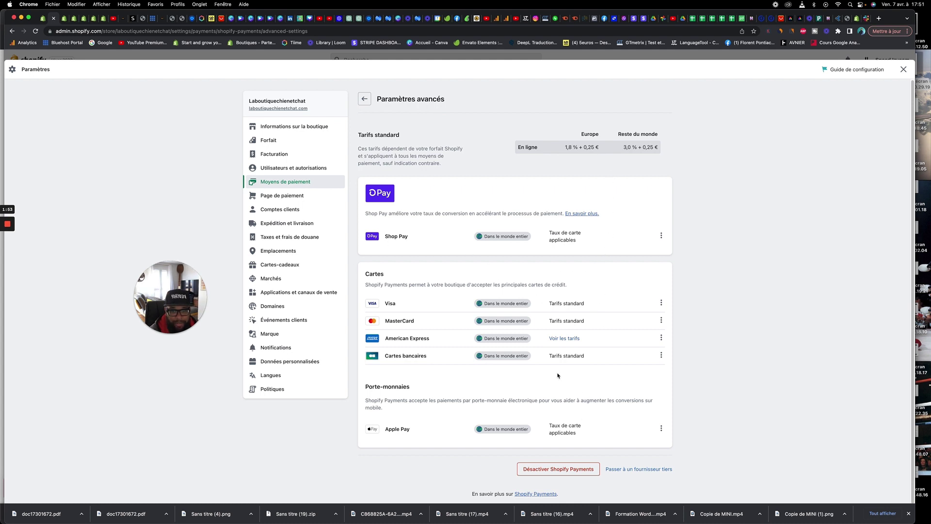
- Deactivate Shopify Payments, giving the reason "Autre" with the explanation "mais client n'arrive pas à payer"
{"action": "left_click", "coordinate": [554, 469]}
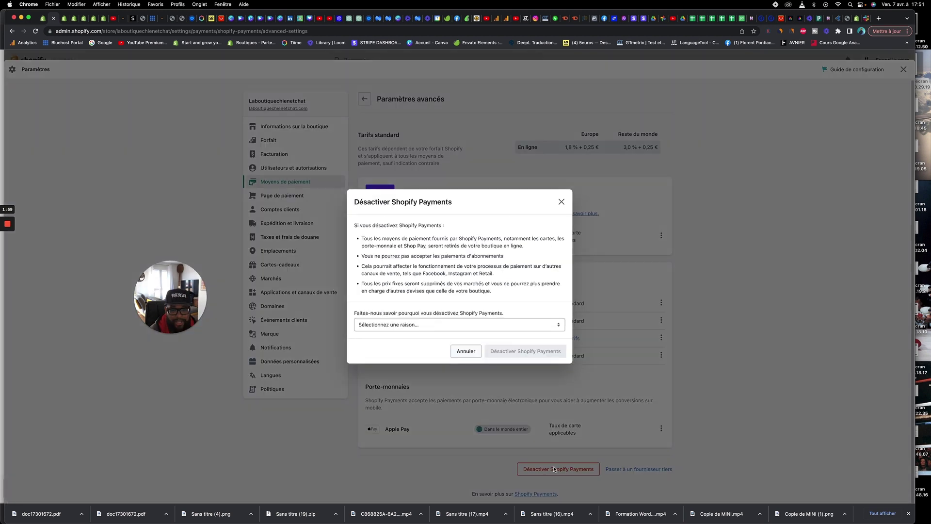
{"action": "left_click", "coordinate": [438, 325]}
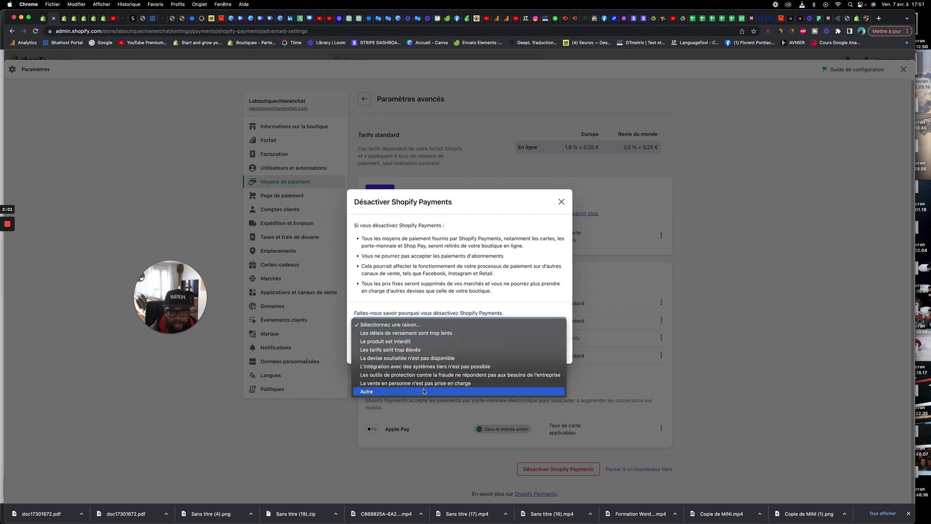
{"action": "left_click", "coordinate": [423, 391]}
{"action": "left_click", "coordinate": [440, 332]}
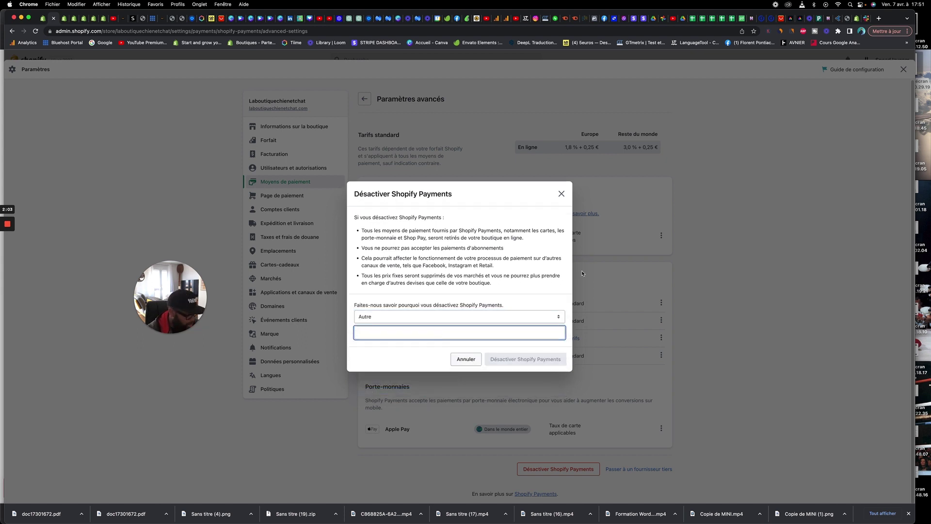
{"action": "type", "text": "mais client n'arrive pas à payer"}
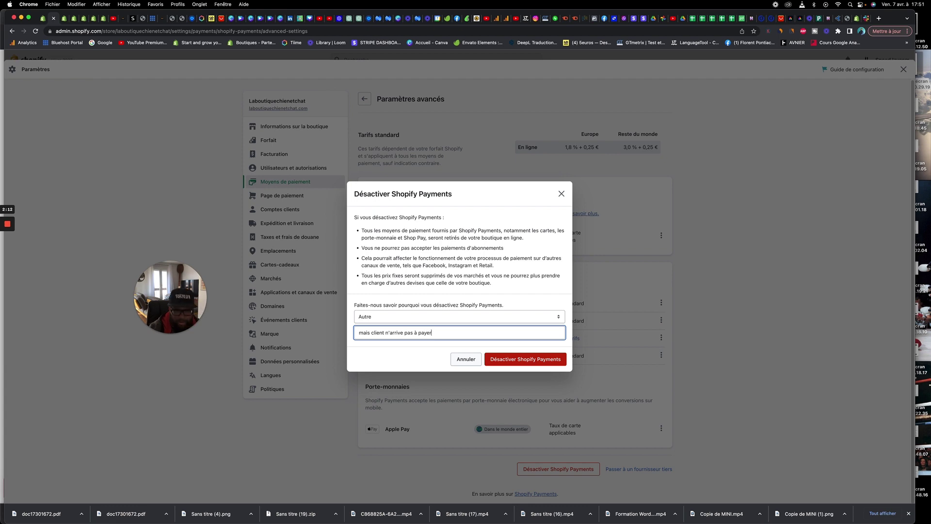
{"action": "left_click", "coordinate": [526, 358]}
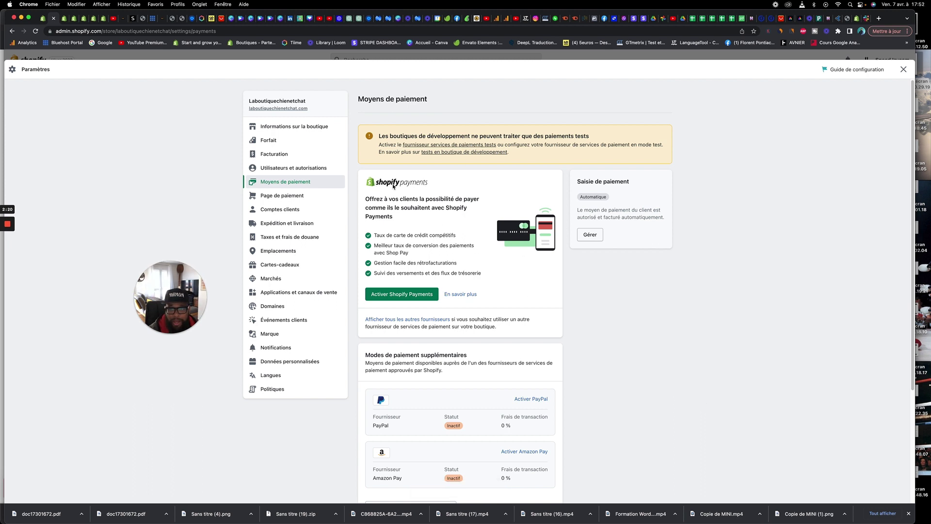
- Show all other payment providers and choose Stripe to start connecting it to the store
{"action": "left_click_drag", "start_coordinate": [426, 187], "coordinate": [580, 430]}
{"action": "left_click", "coordinate": [605, 327]}
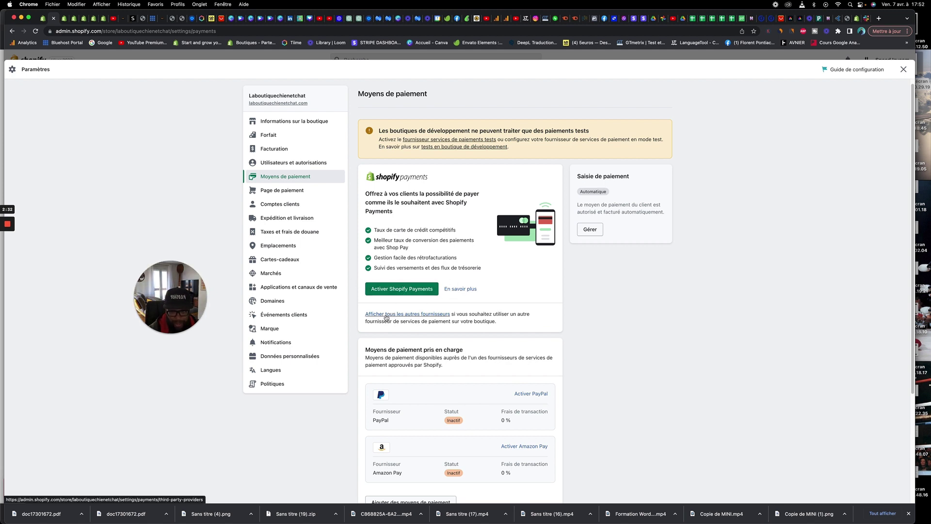
{"action": "left_click", "coordinate": [424, 315]}
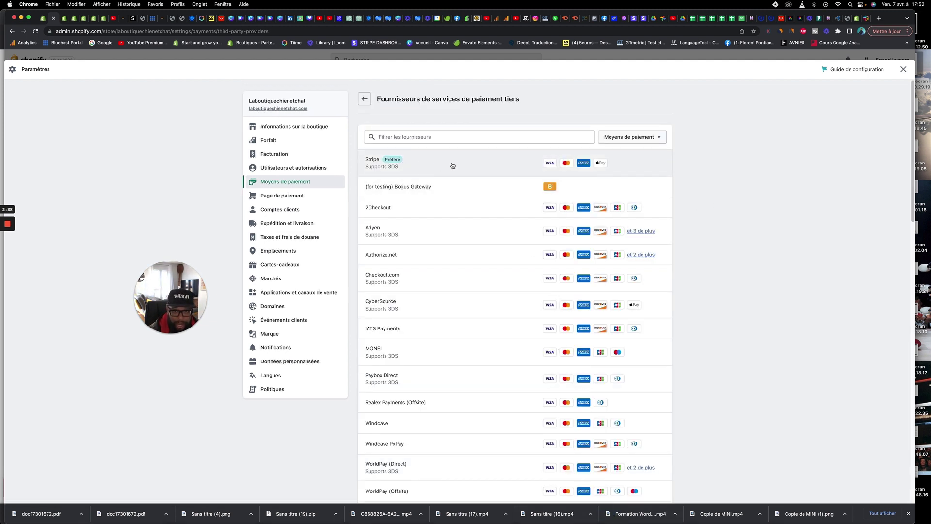
{"action": "left_click", "coordinate": [482, 163]}
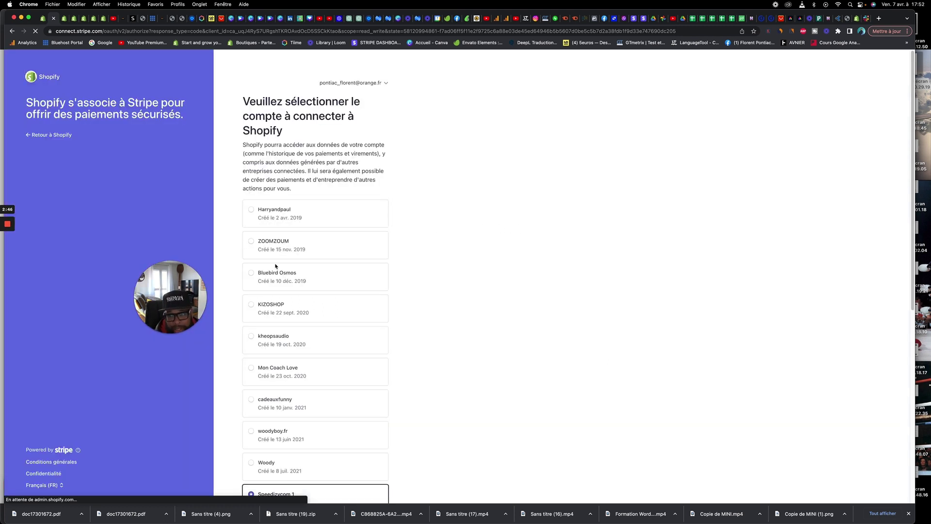
- Select the Speedizycom account created on 9 oct. 2021 from the Stripe accounts and request its connection to Shopify
{"action": "scroll", "coordinate": [320, 299], "scroll_direction": "down", "scroll_amount": 5}
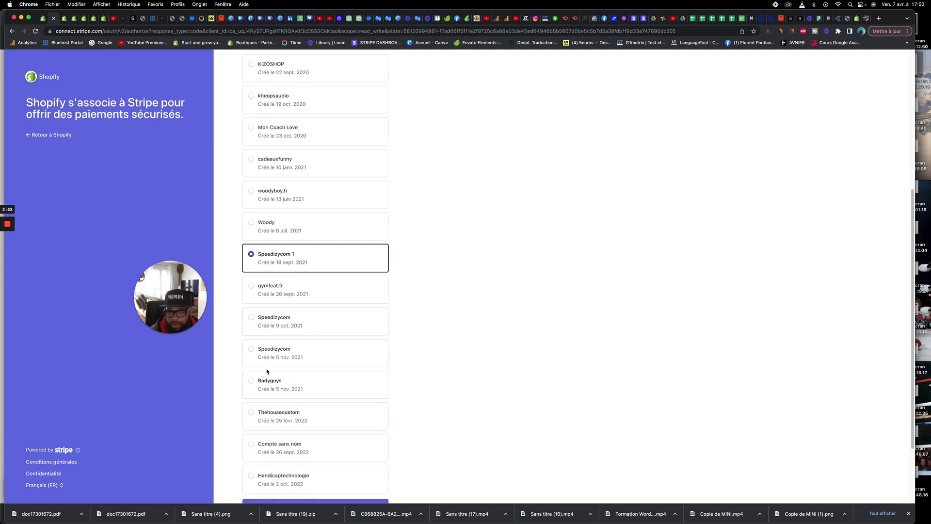
{"action": "scroll", "coordinate": [297, 334], "scroll_direction": "down", "scroll_amount": 3}
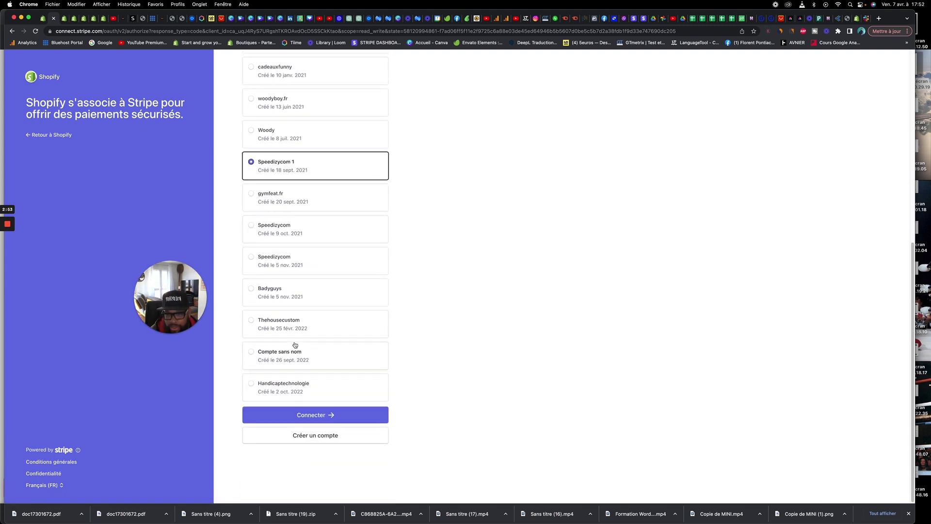
{"action": "scroll", "coordinate": [296, 333], "scroll_direction": "up", "scroll_amount": 5}
{"action": "scroll", "coordinate": [295, 344], "scroll_direction": "down", "scroll_amount": 2}
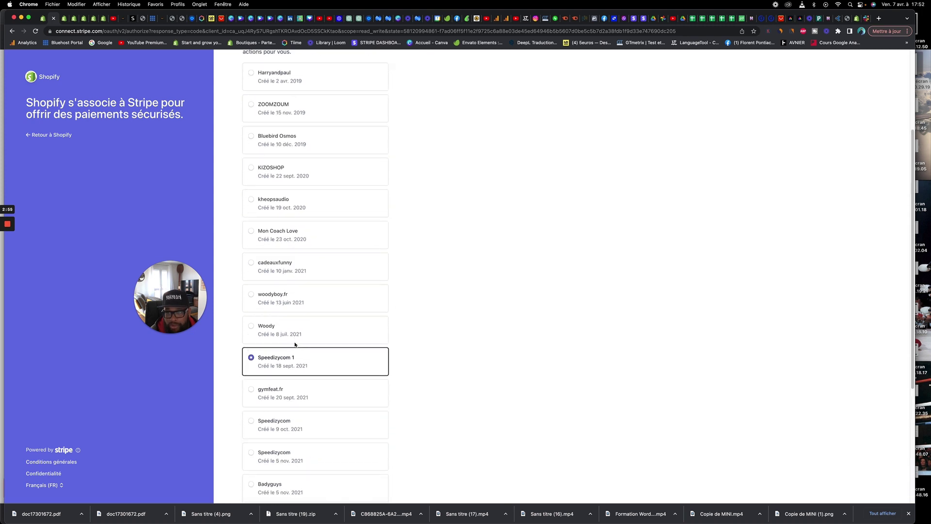
{"action": "scroll", "coordinate": [261, 399], "scroll_direction": "down", "scroll_amount": 3}
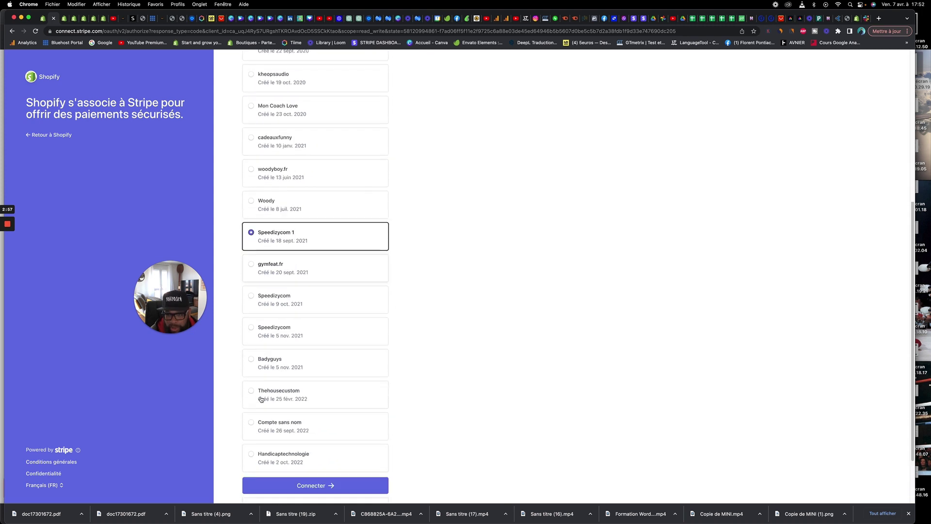
{"action": "left_click", "coordinate": [247, 298]}
{"action": "left_click", "coordinate": [316, 487]}
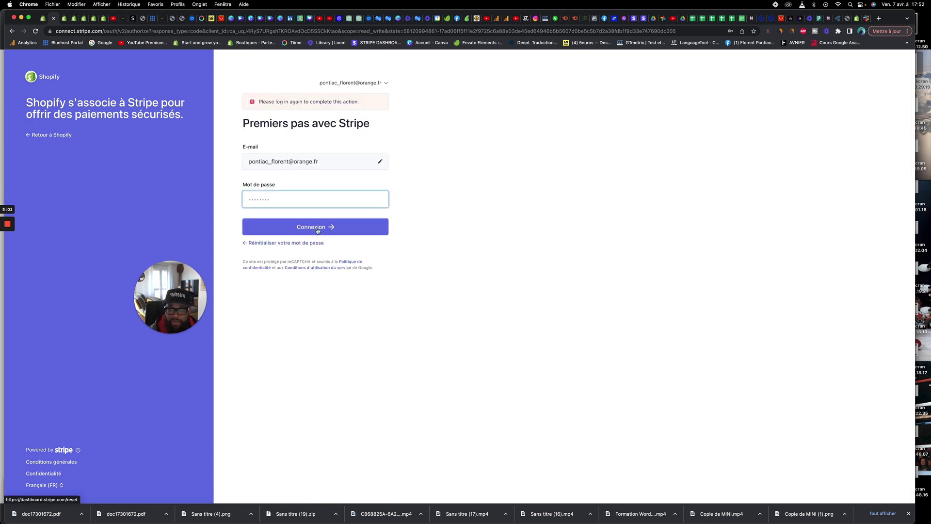
- Log in to Stripe again with the account password
{"action": "left_click", "coordinate": [316, 194]}
{"action": "left_click", "coordinate": [316, 224]}
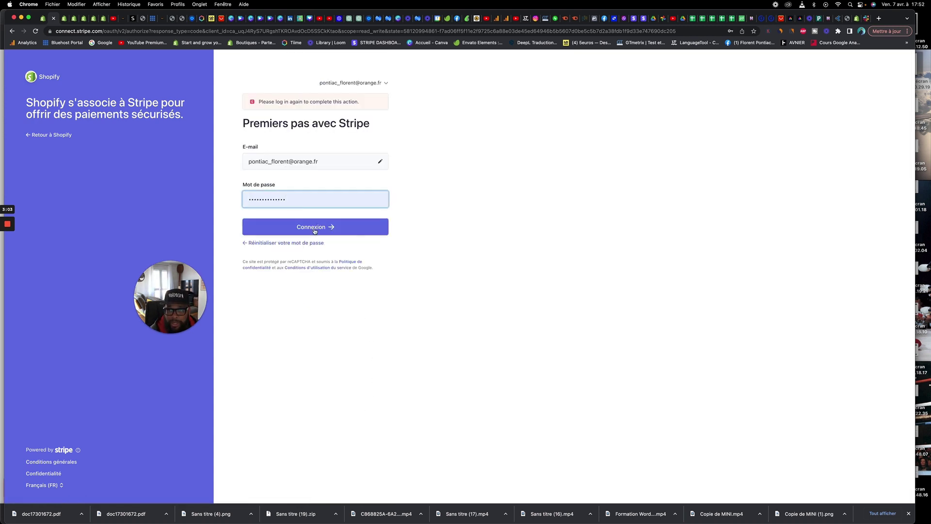
{"action": "left_click", "coordinate": [315, 228]}
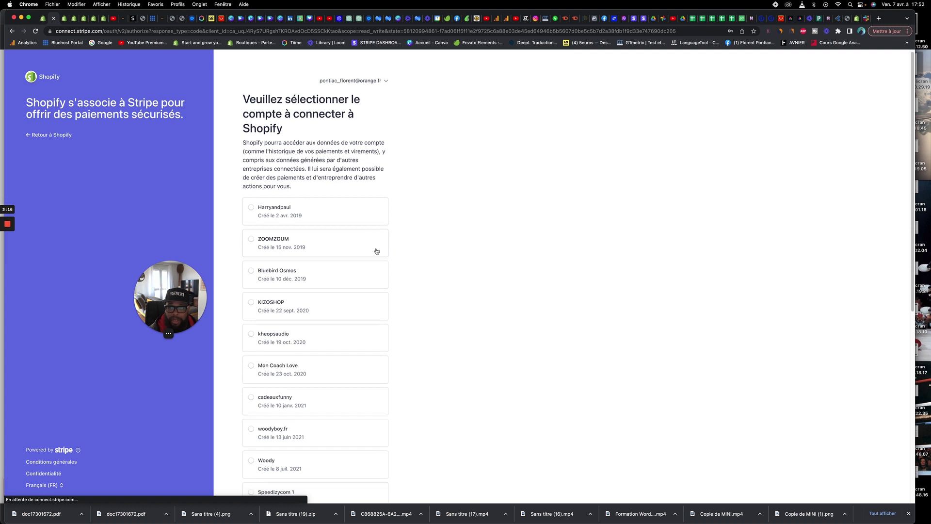
- Leave the Stripe account selection without connecting an account and close the Shopify store's settings
{"action": "scroll", "coordinate": [373, 252], "scroll_direction": "down", "scroll_amount": 4}
{"action": "scroll", "coordinate": [422, 280], "scroll_direction": "down", "scroll_amount": 3}
{"action": "scroll", "coordinate": [422, 280], "scroll_direction": "up", "scroll_amount": 8}
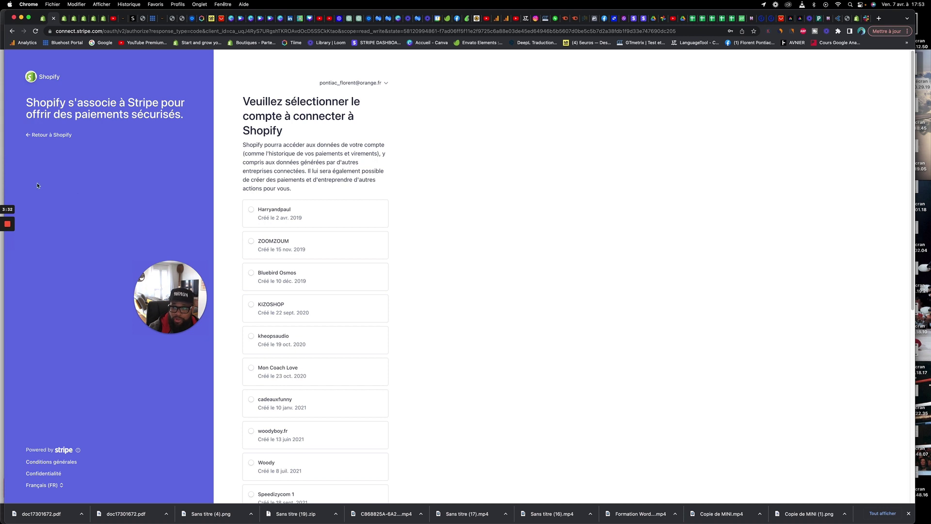
{"action": "left_click", "coordinate": [12, 30]}
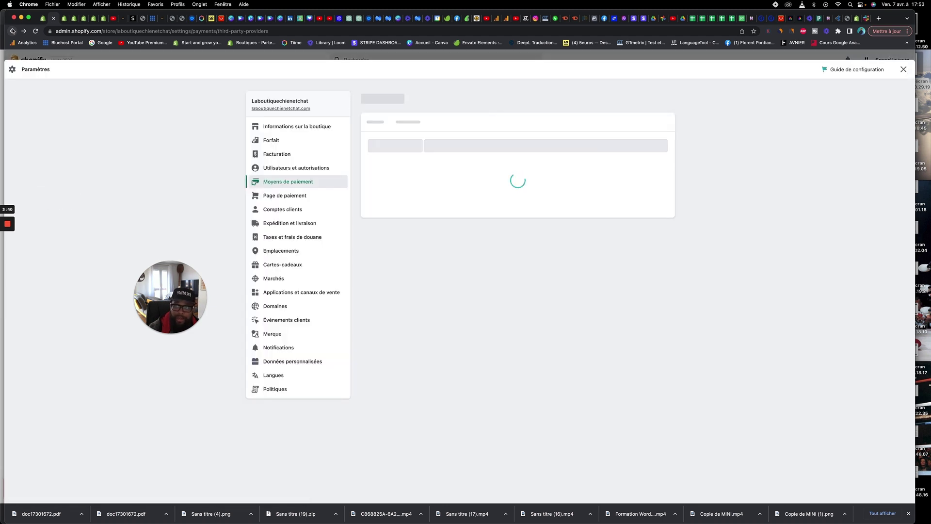
{"action": "left_click", "coordinate": [903, 70]}
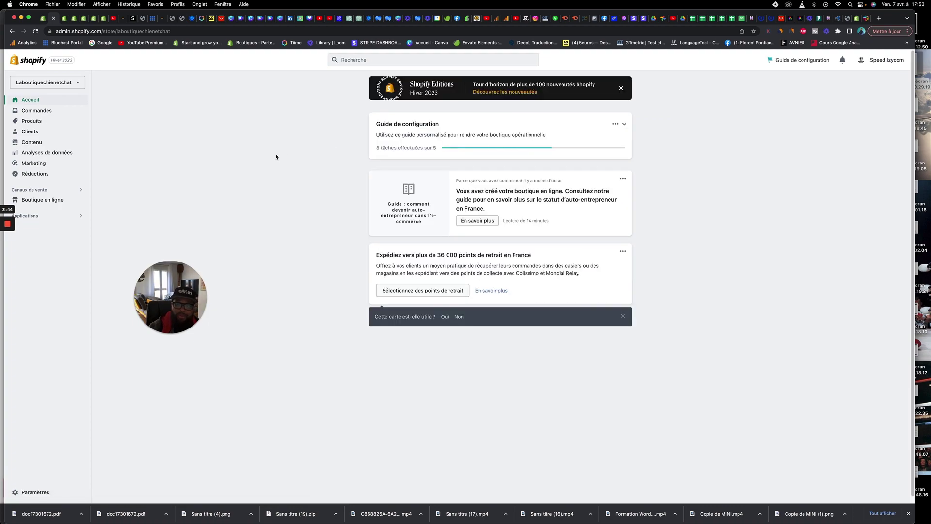